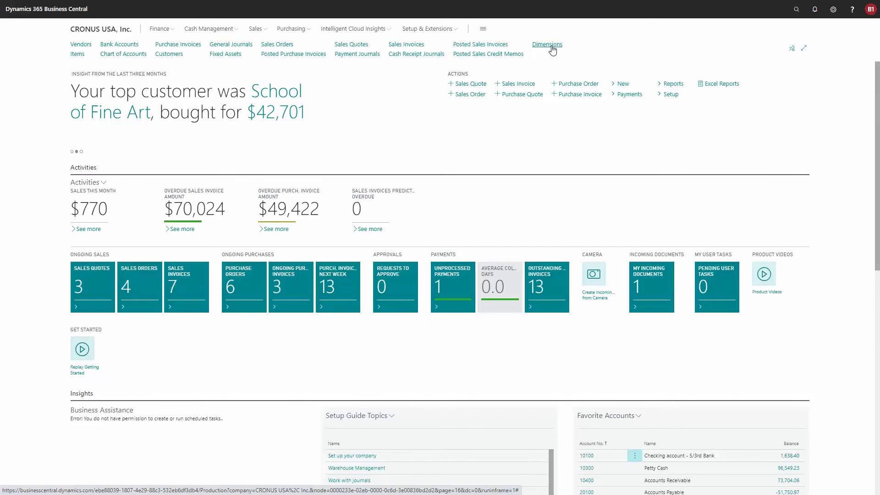
Open the Dimensions list and review the dimension values of the DEPARTMENT dimension.
click(547, 44)
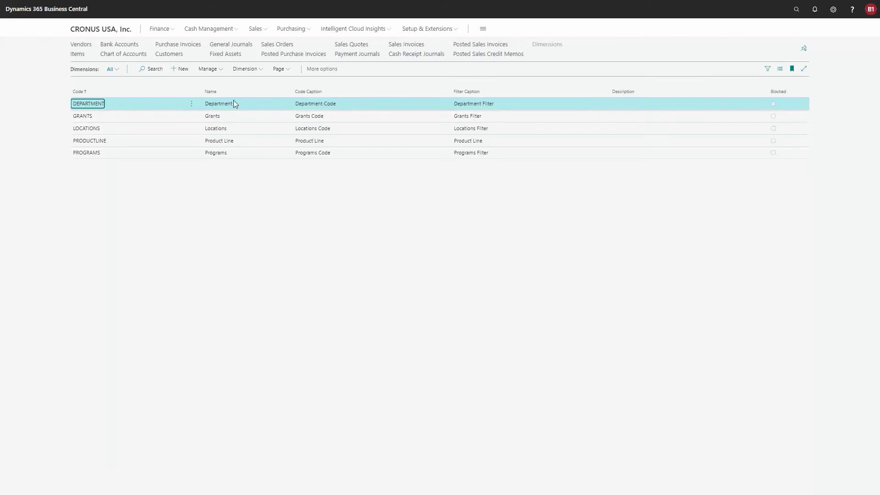
click(247, 69)
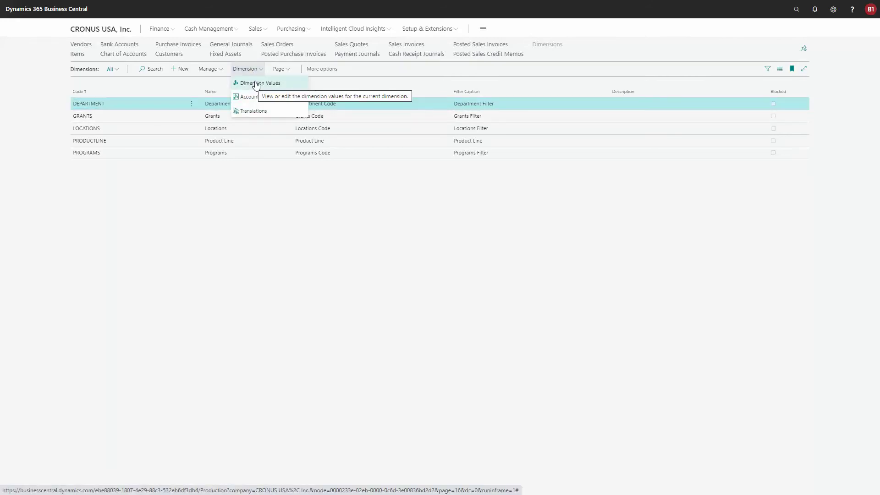
click(255, 83)
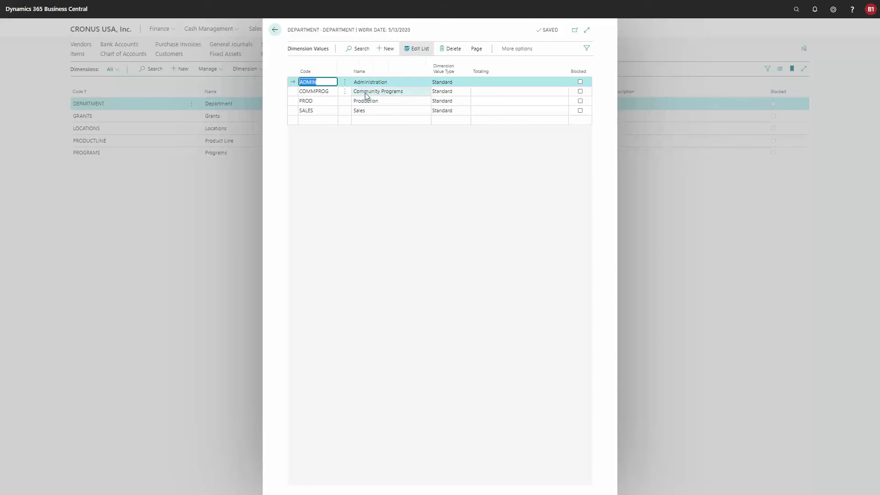
click(276, 31)
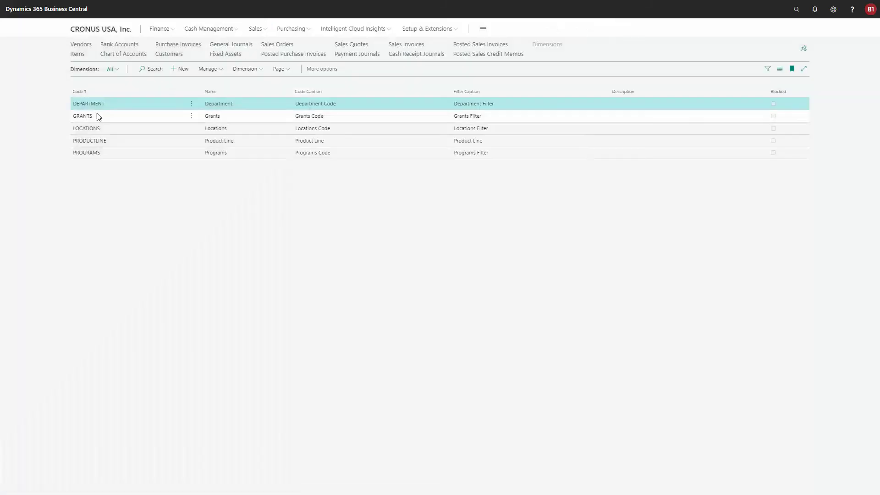
Review the dimension values of the GRANTS dimension, including the VANANDEL grant, and return to the dimensions list.
click(121, 120)
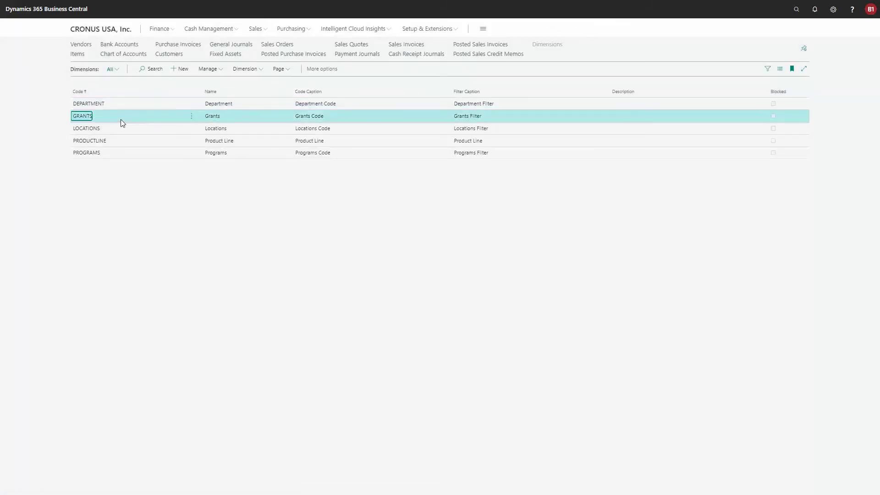
click(246, 69)
click(254, 85)
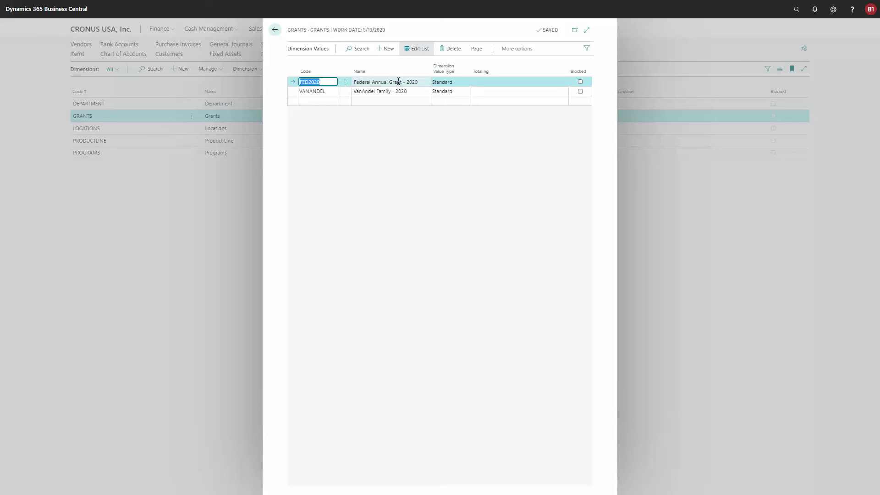
click(377, 91)
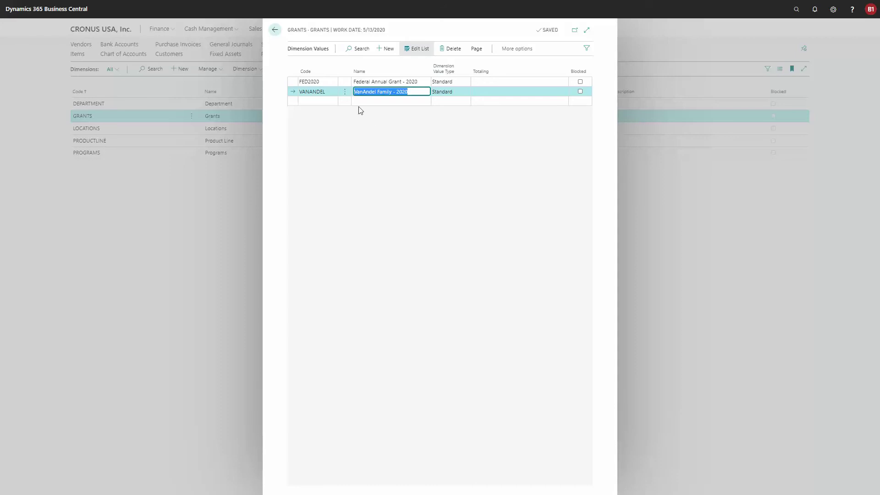
click(274, 32)
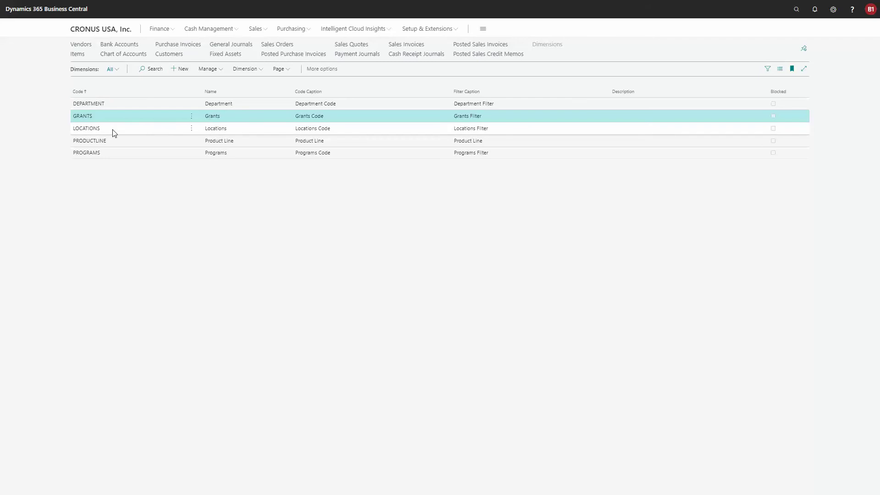
Review the dimension values of the PROGRAMS dimension and return to the dimensions list.
click(111, 154)
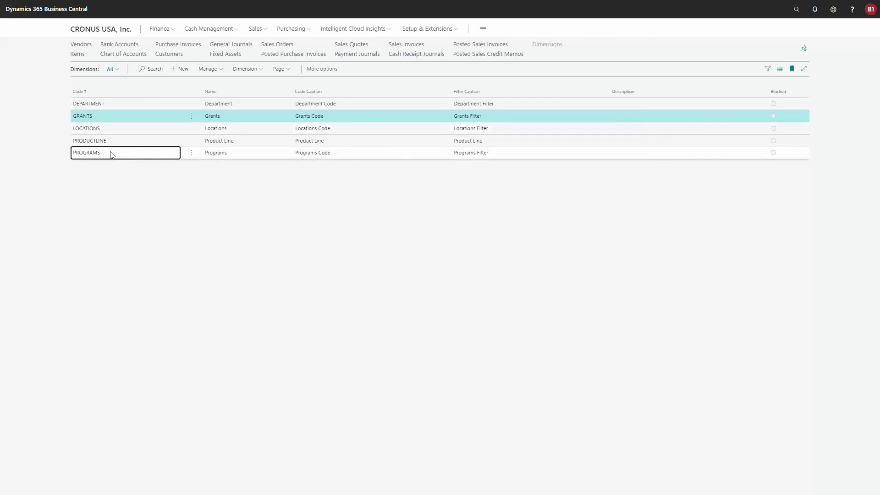
click(245, 69)
click(250, 83)
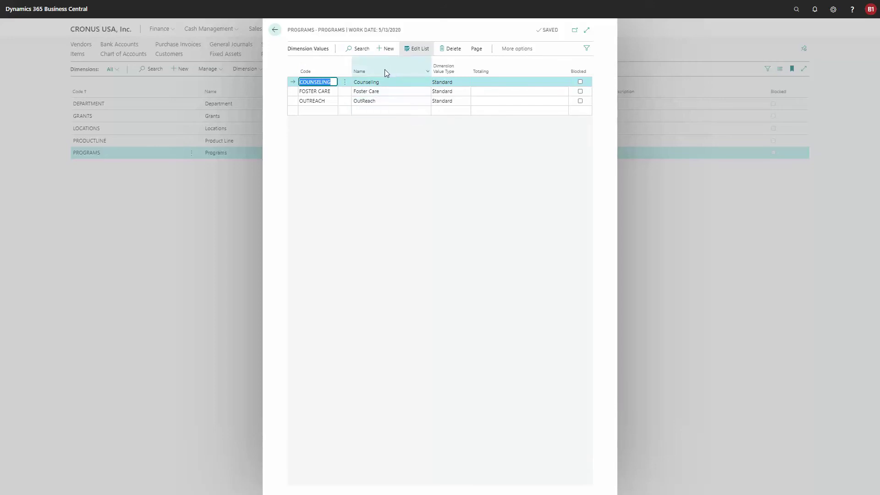
click(274, 29)
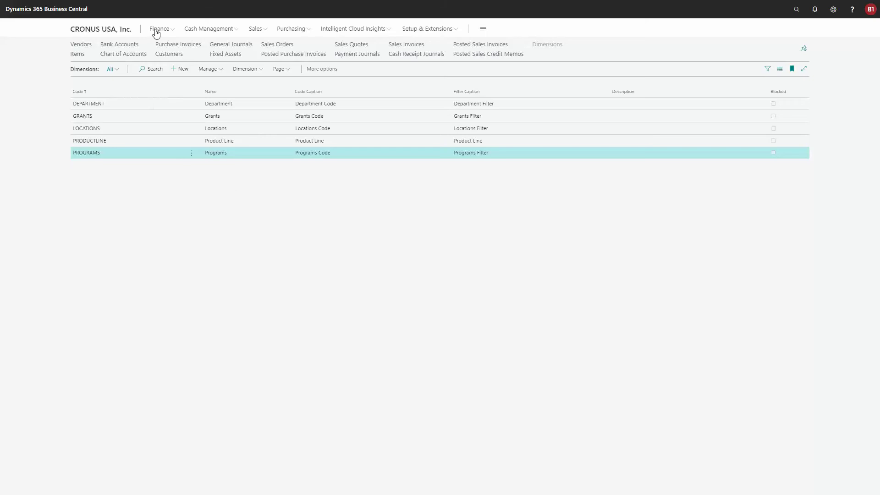
Examine the chart of accounts from the balance sheet accounts through income and expenses to the statistical grant accounts.
click(132, 54)
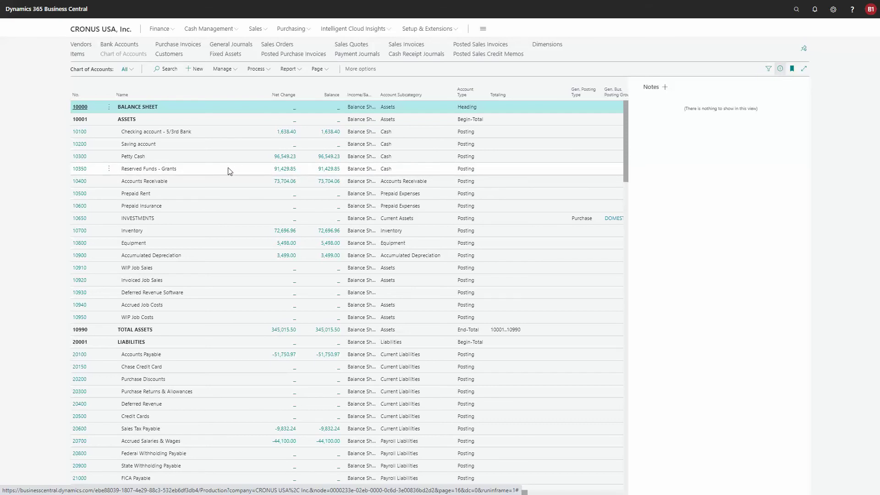
scroll(229, 202, down, 5)
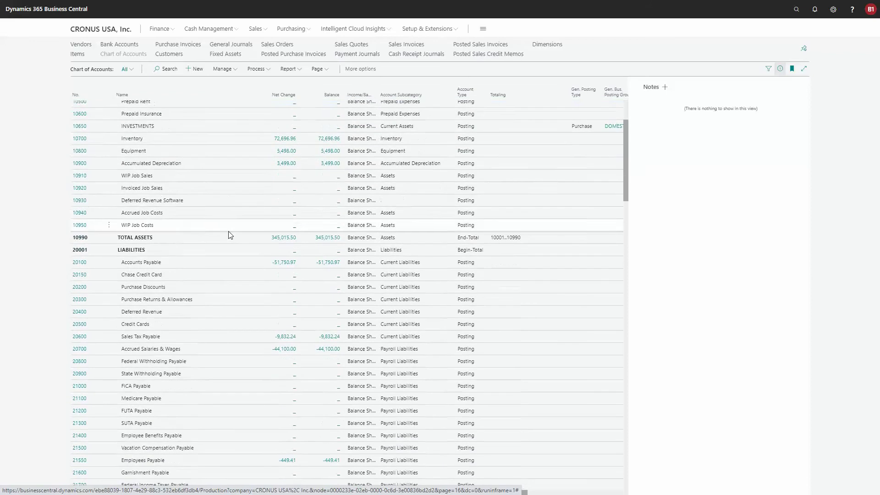
scroll(227, 223, down, 3)
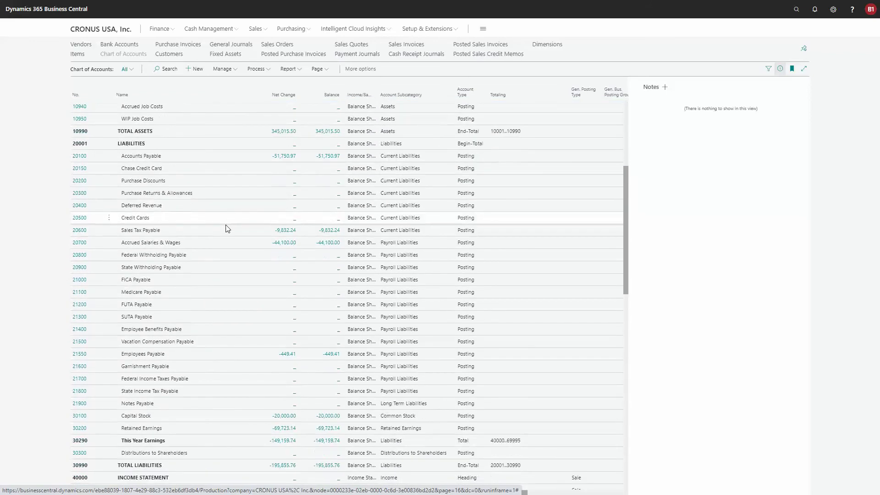
scroll(229, 286, down, 3)
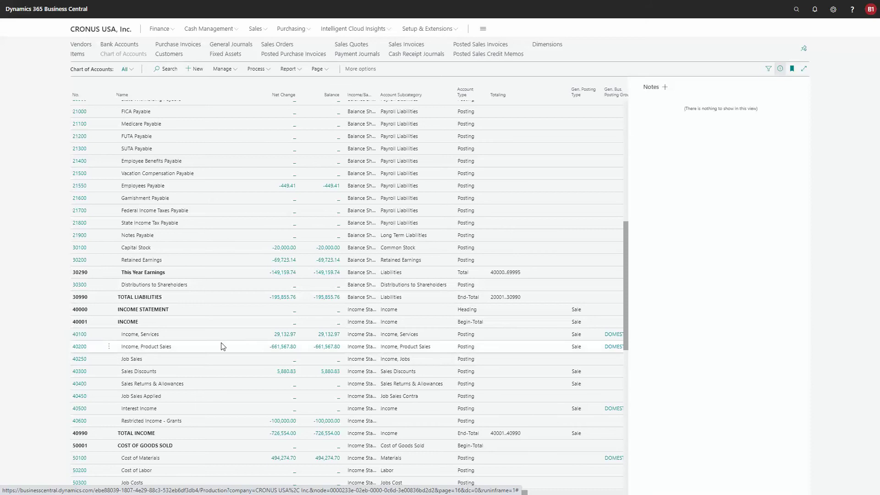
scroll(216, 326, down, 1)
scroll(217, 326, down, 3)
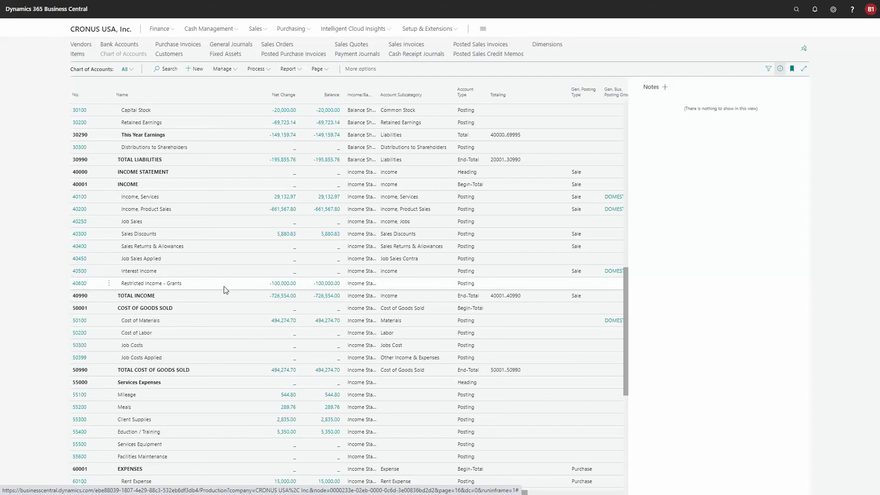
scroll(224, 289, down, 6)
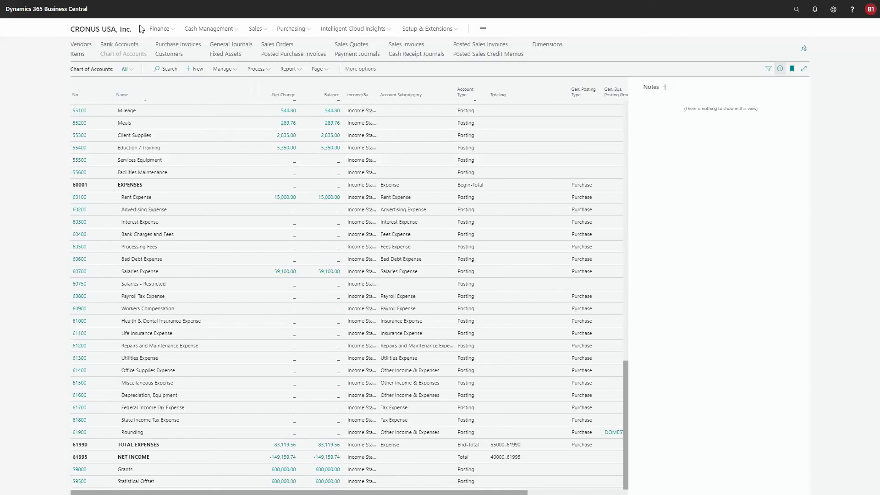
Return to the home page and open the overview of the GRANT BAL account schedule.
click(163, 29)
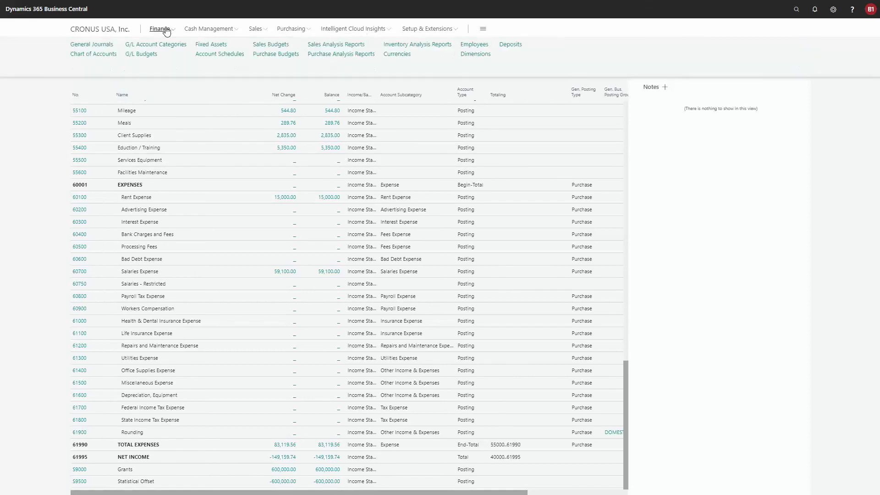
click(165, 32)
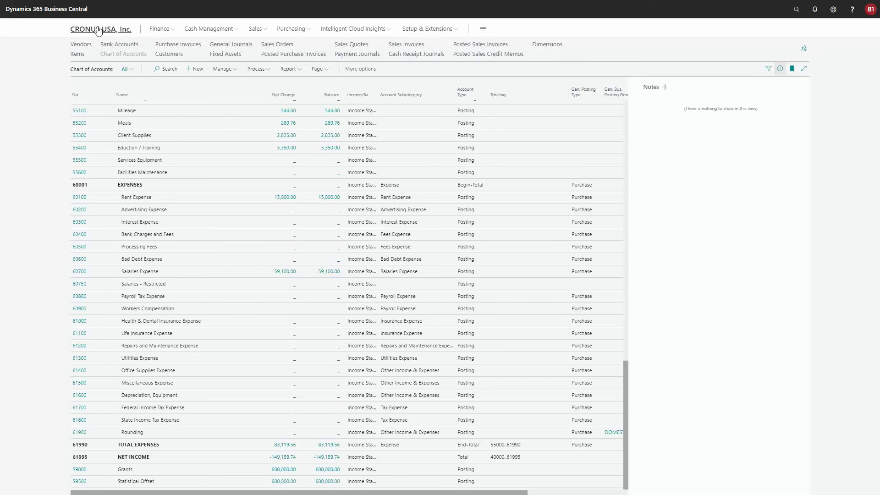
click(99, 31)
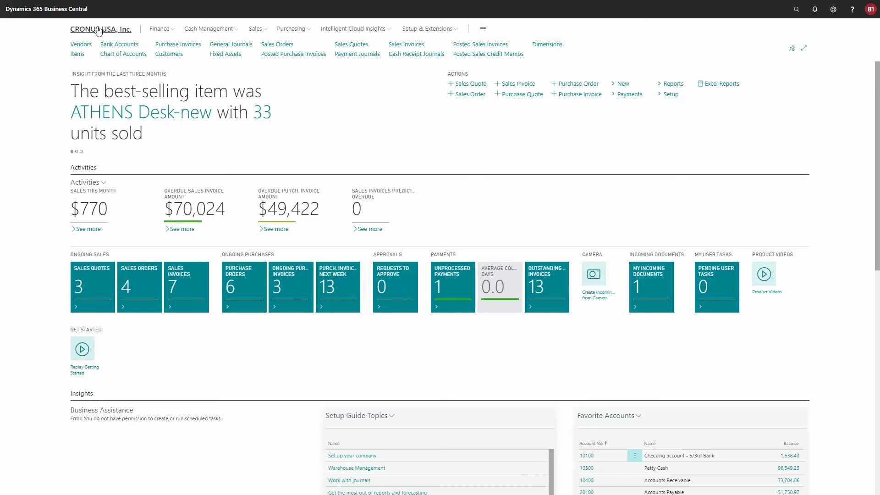
click(163, 29)
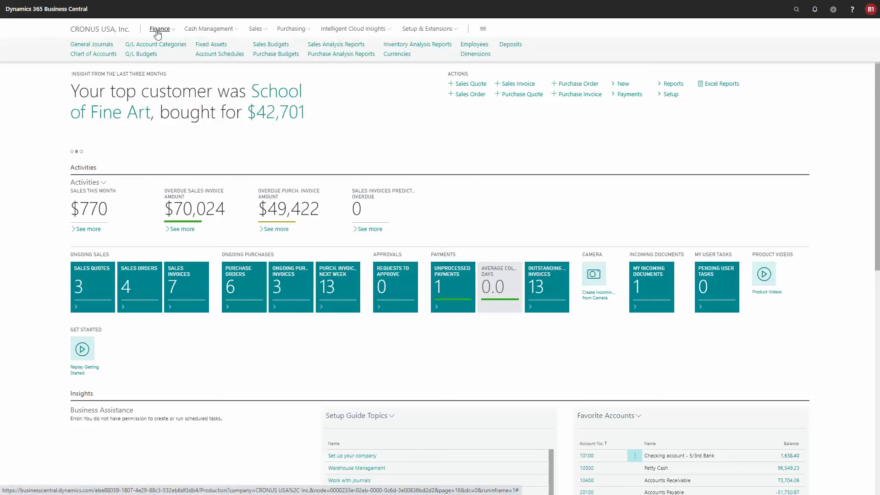
click(215, 54)
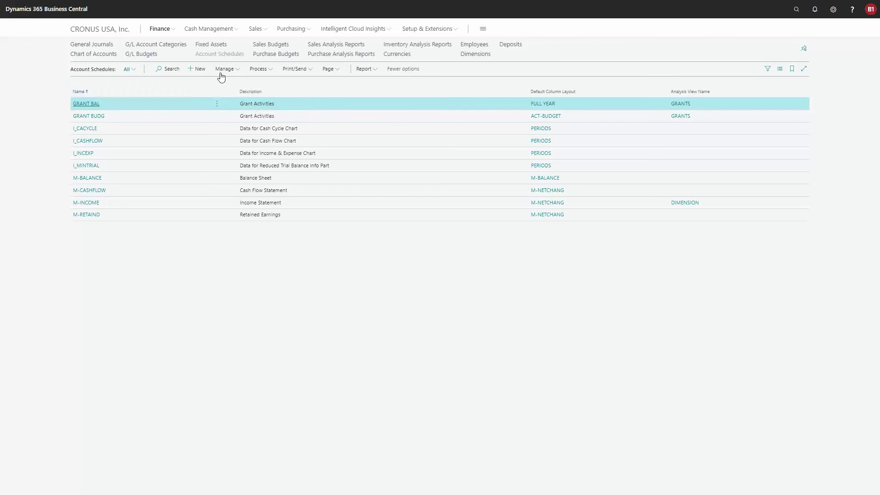
click(259, 69)
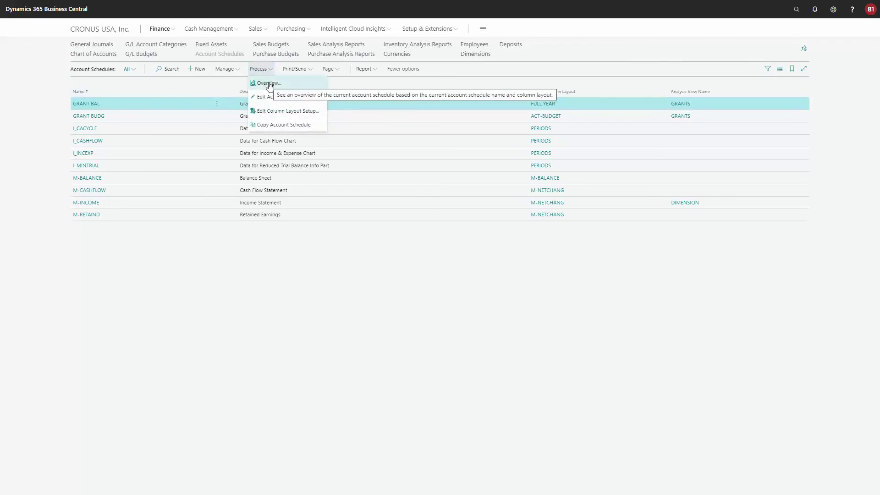
click(269, 83)
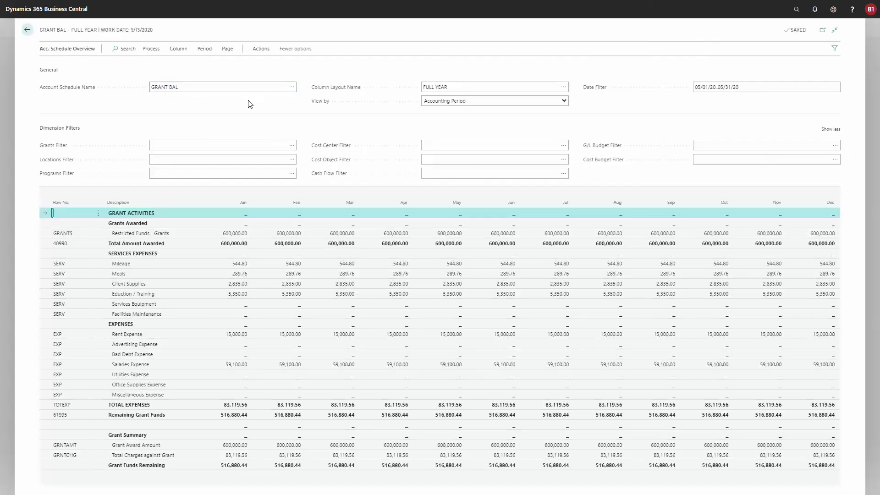
Set the overview's date filter to 0101..0131, covering January 2020.
click(744, 81)
text(0101..0131)
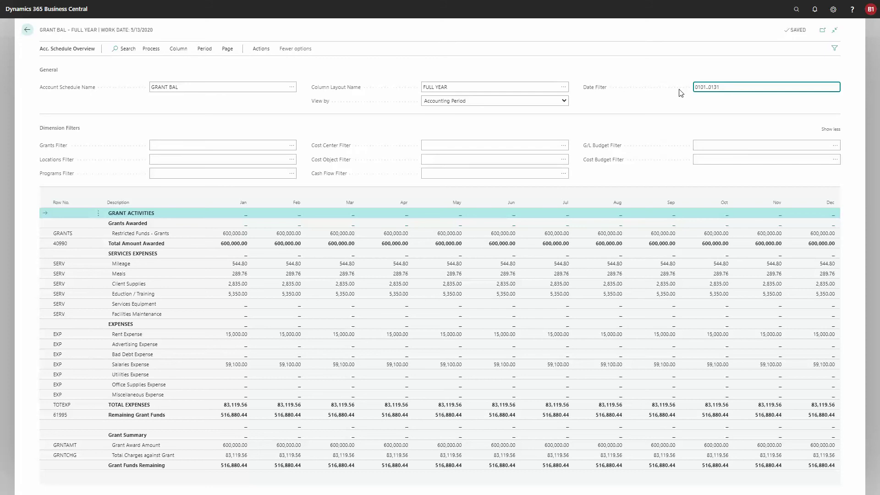
key(Tab)
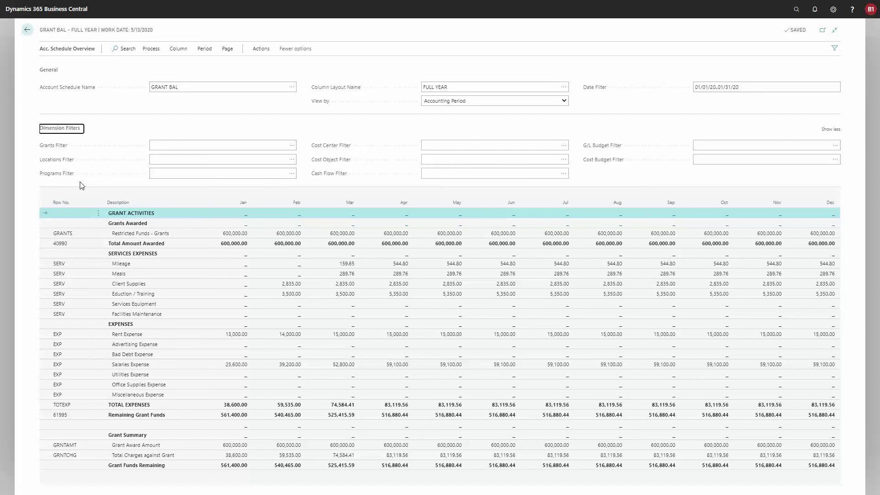
Filter the account schedule overview by the FED2020 grant.
click(292, 145)
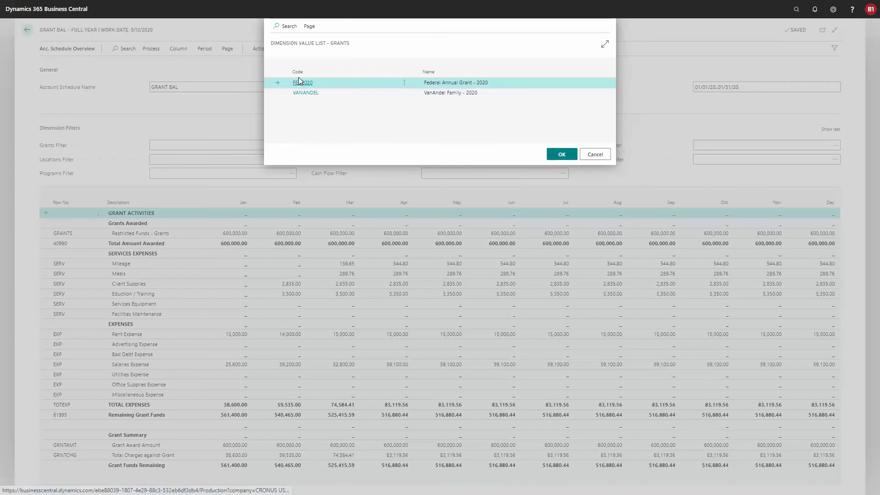
click(299, 84)
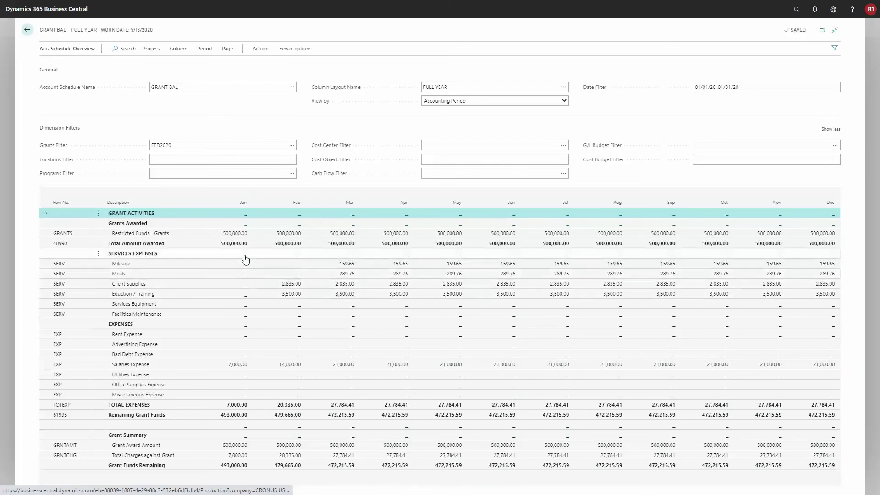
click(188, 155)
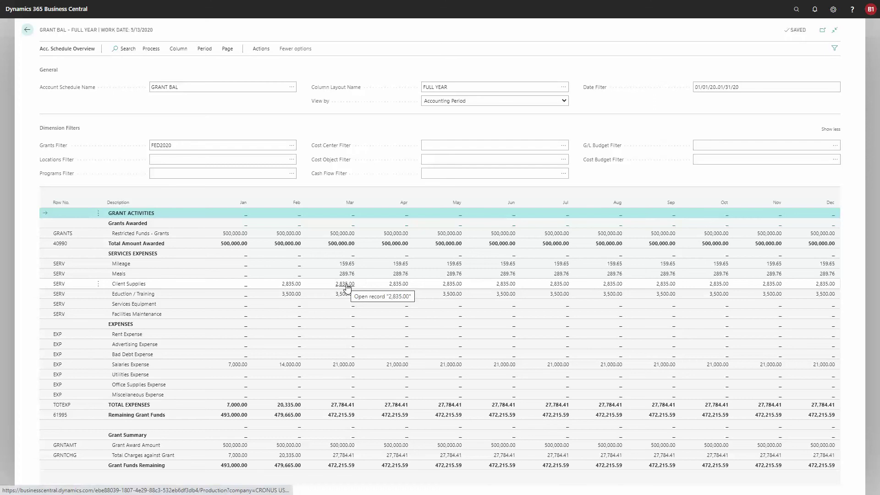
Drill down into the February Client Supplies amount, view its net change, and return to the overview.
click(290, 285)
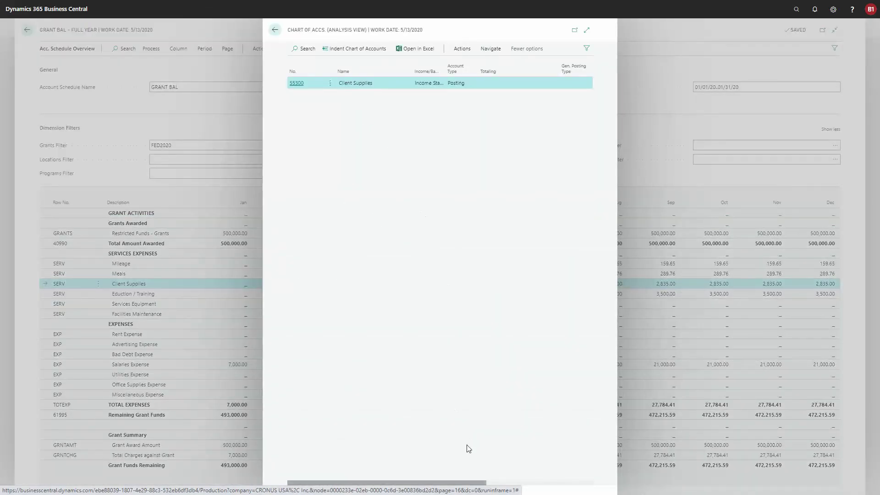
drag(464, 486, 562, 480)
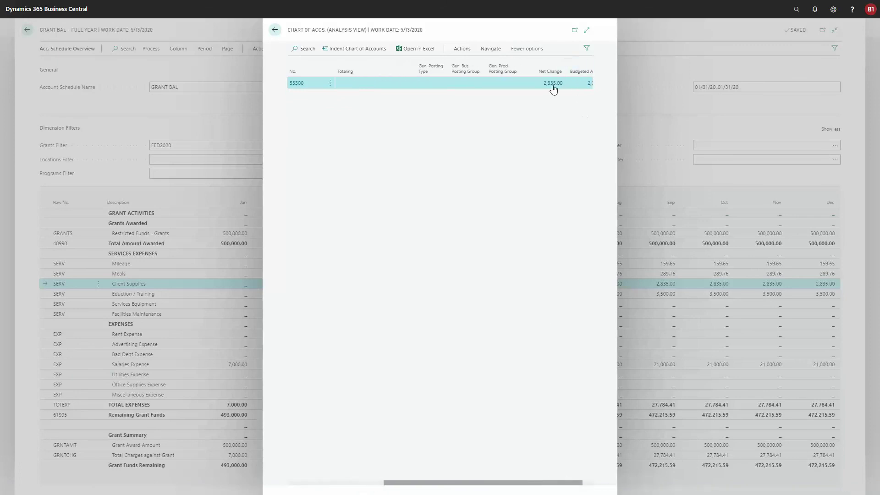
click(275, 30)
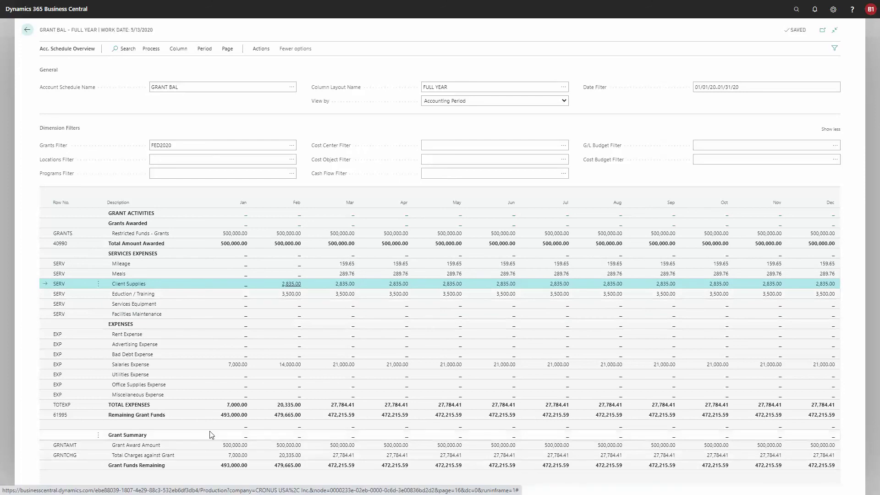
Filter the GRANT BAL overview by the EASTERN location and the OUTREACH program.
click(292, 160)
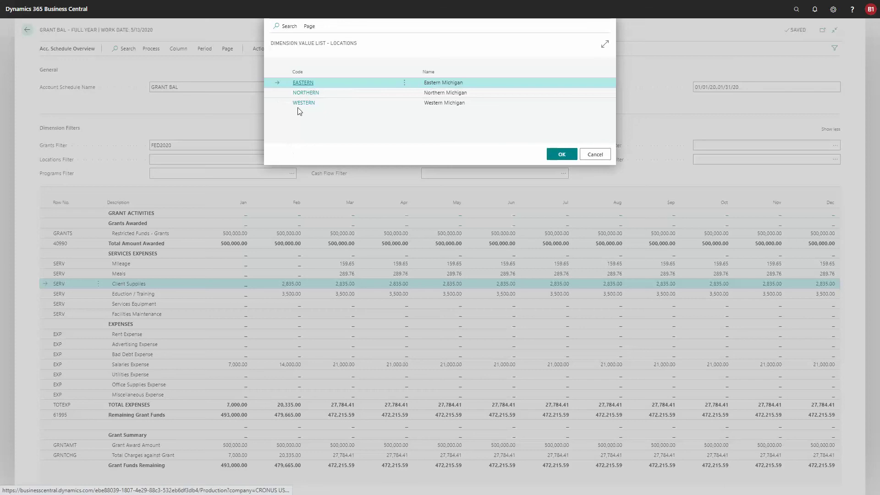
click(301, 83)
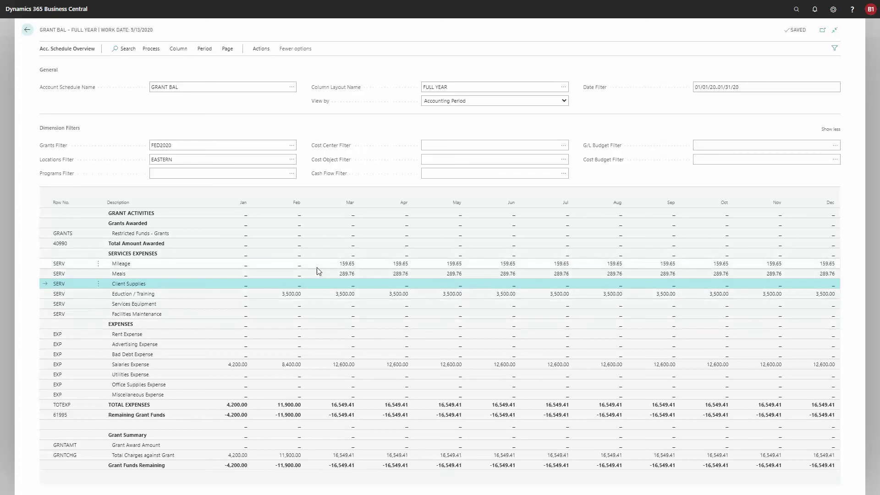
click(292, 173)
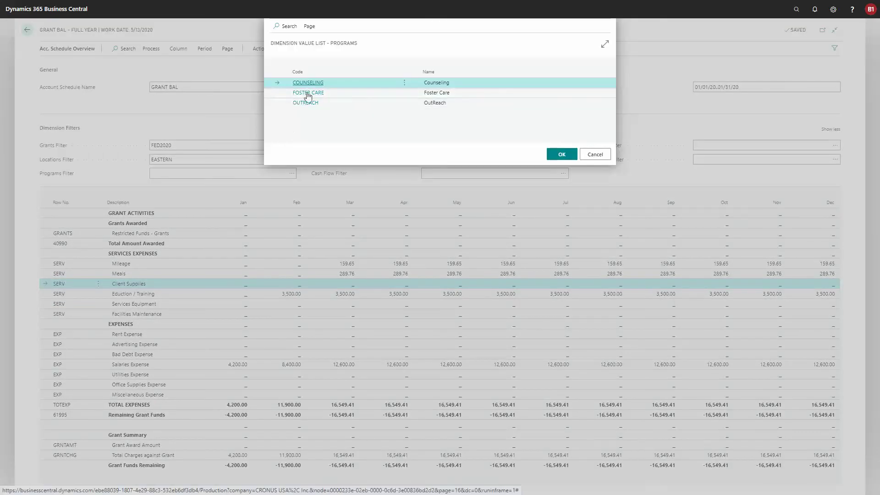
click(306, 104)
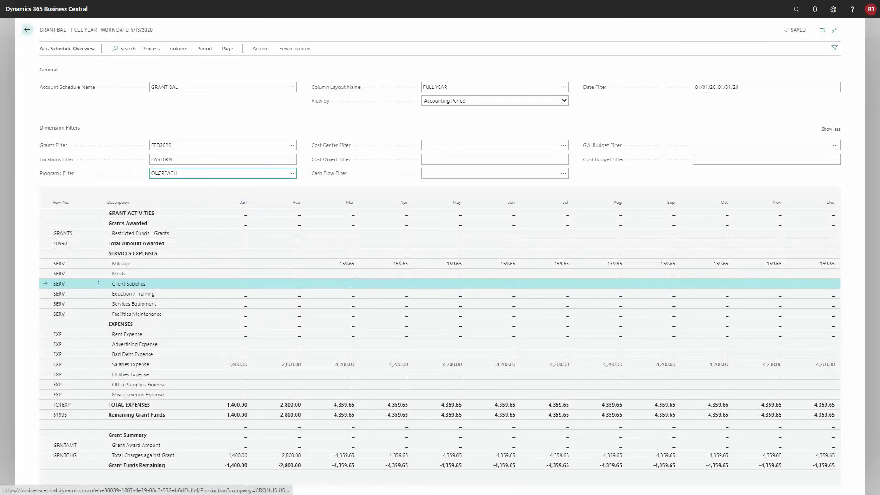
click(166, 148)
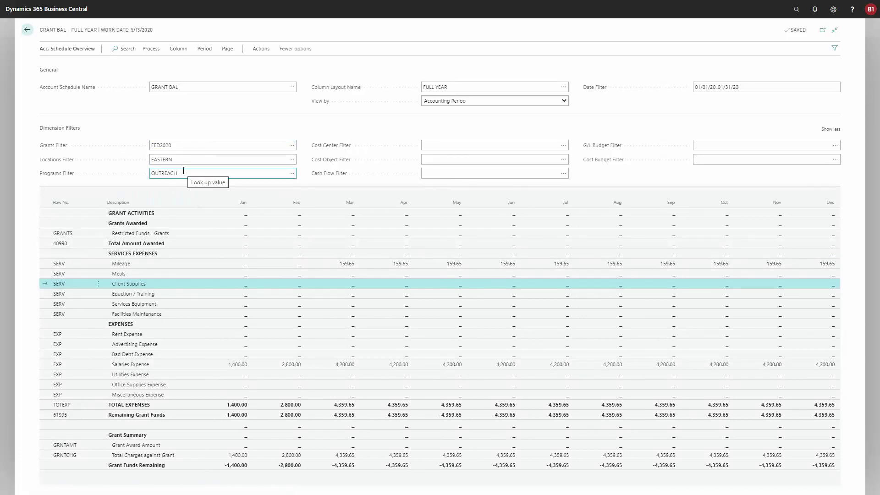
Clear the program and location filters of the overview, keeping only the FED2020 grant filter.
click(152, 173)
key(Delete)
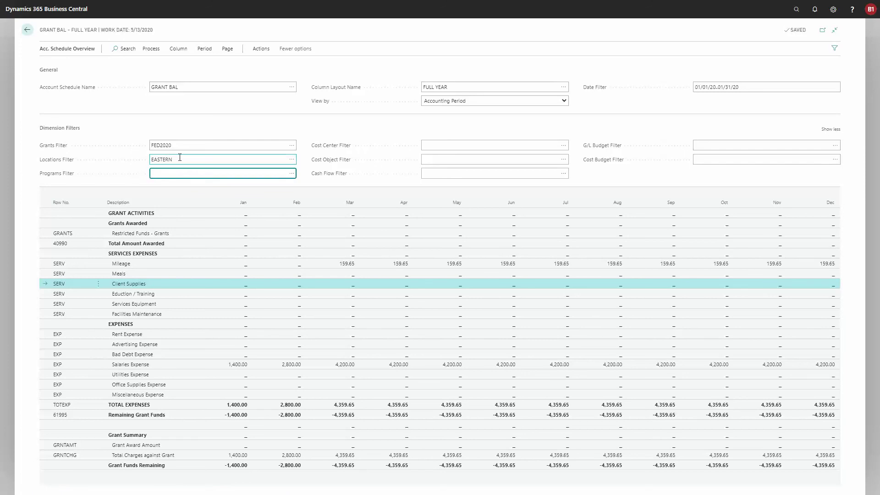
key(shift+Tab)
key(Delete)
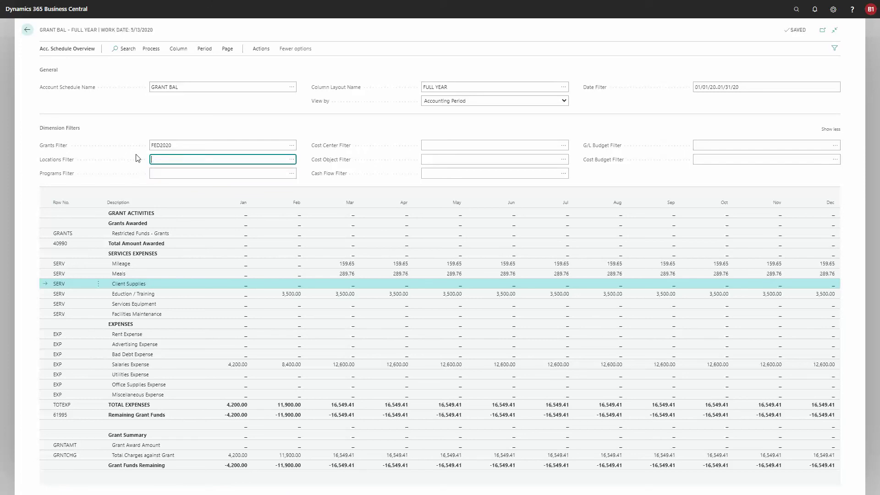
key(Tab)
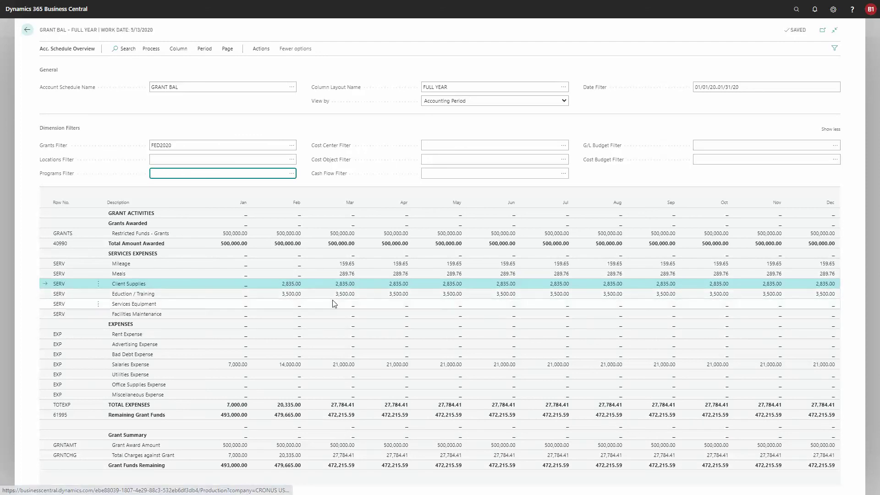
Preview the GRANT BAL account schedule printout with its current options, view both pages, and close the preview.
click(229, 50)
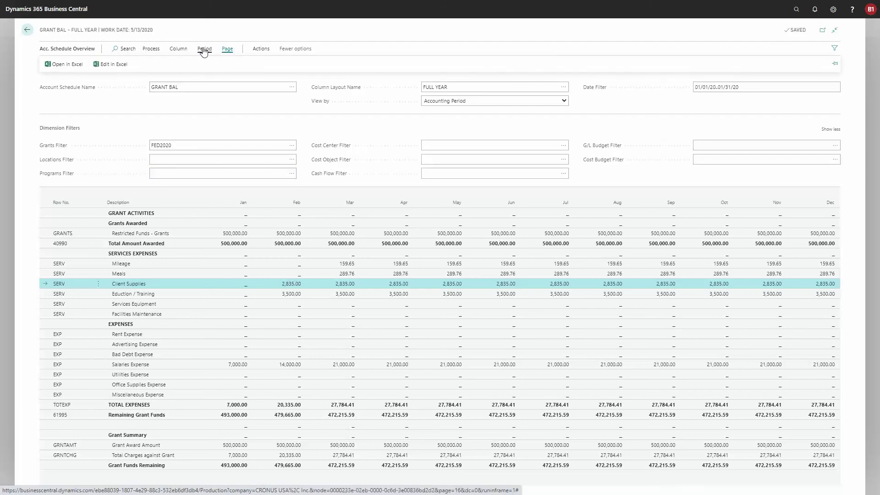
click(153, 49)
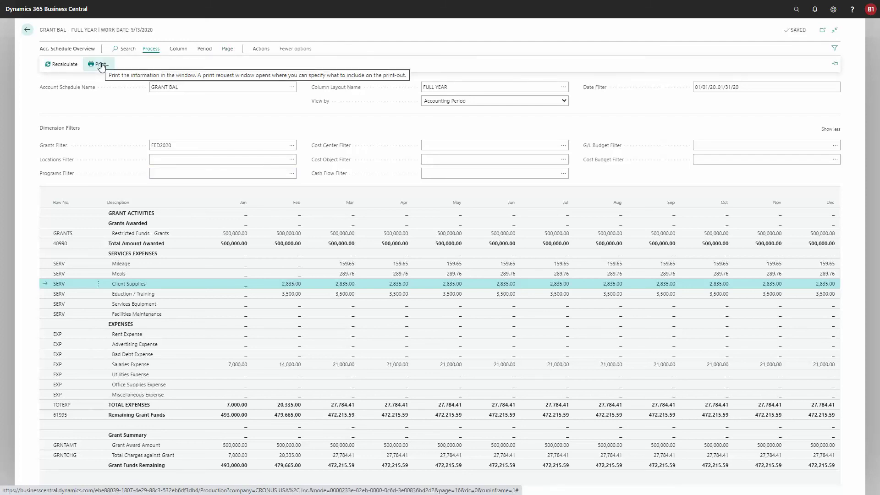
click(101, 65)
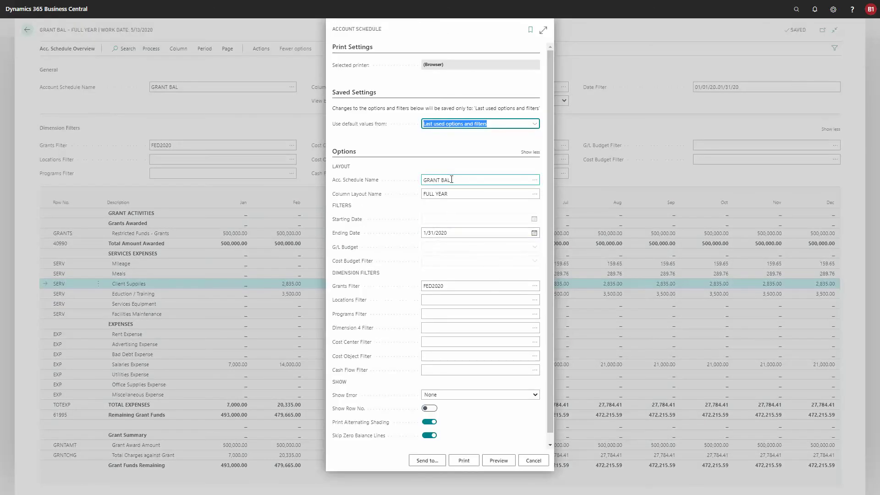
scroll(458, 367, down, 1)
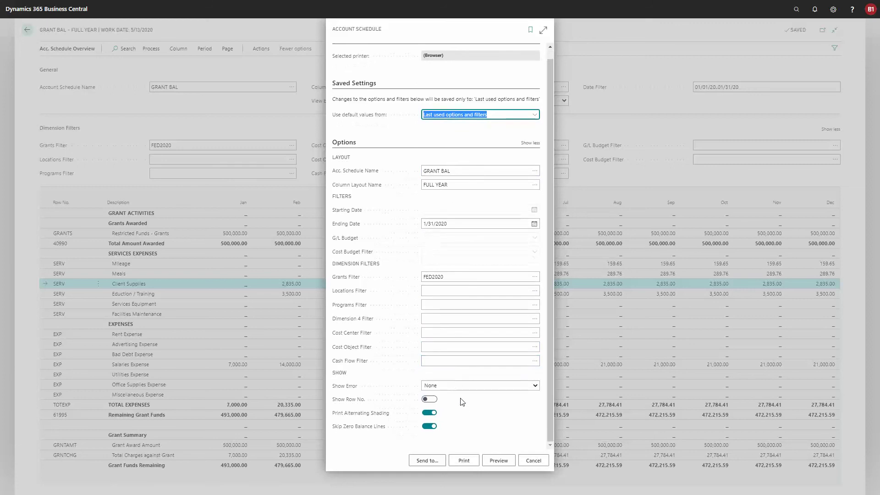
click(497, 461)
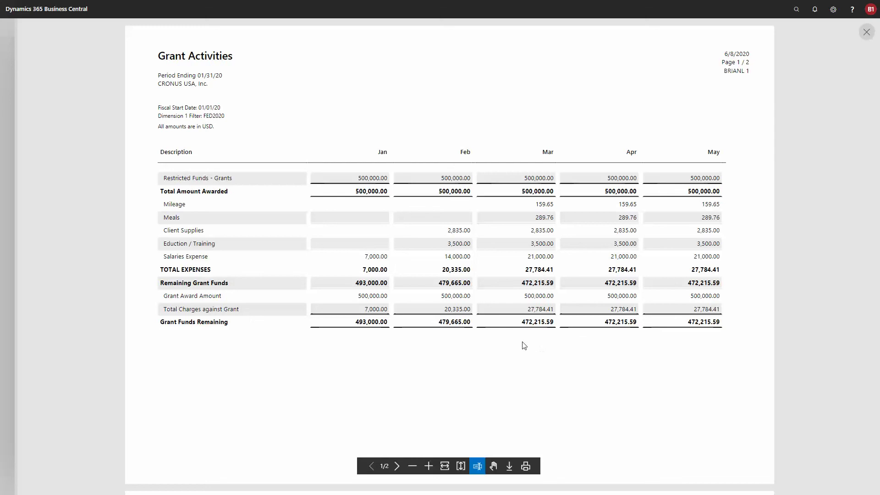
click(398, 467)
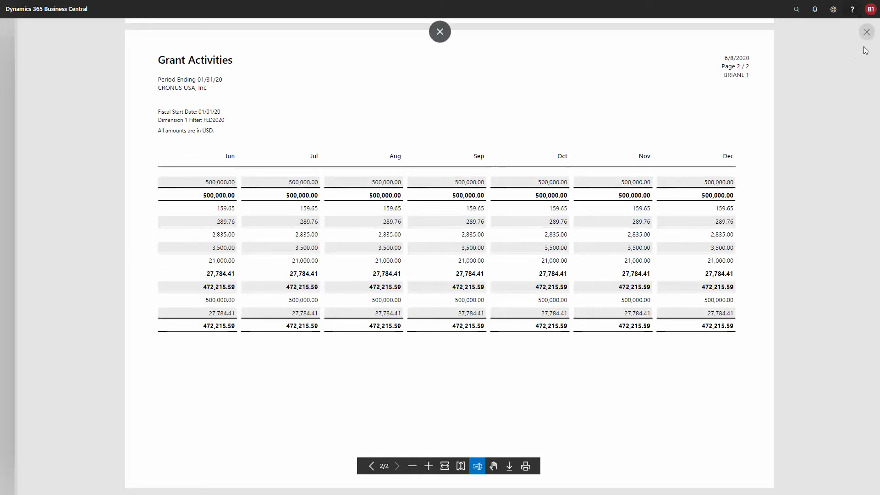
click(865, 32)
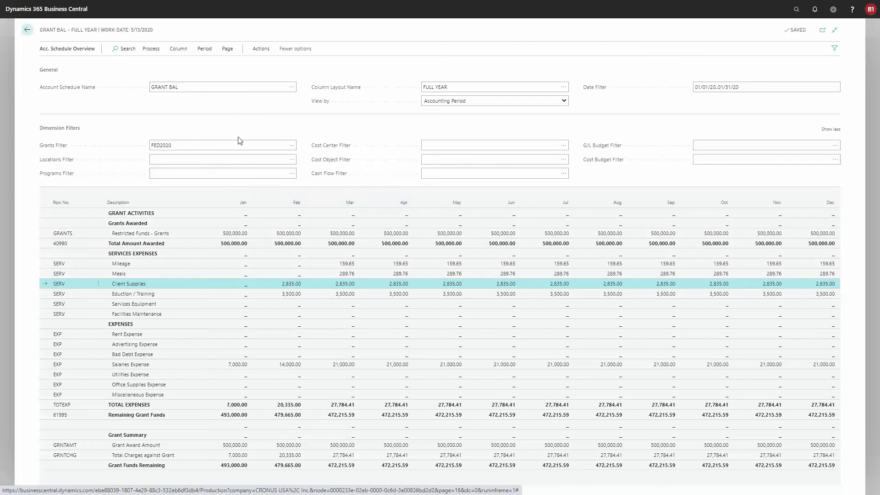
Return to the account schedules list and open the overview of the GRANT BUDG account schedule.
click(27, 32)
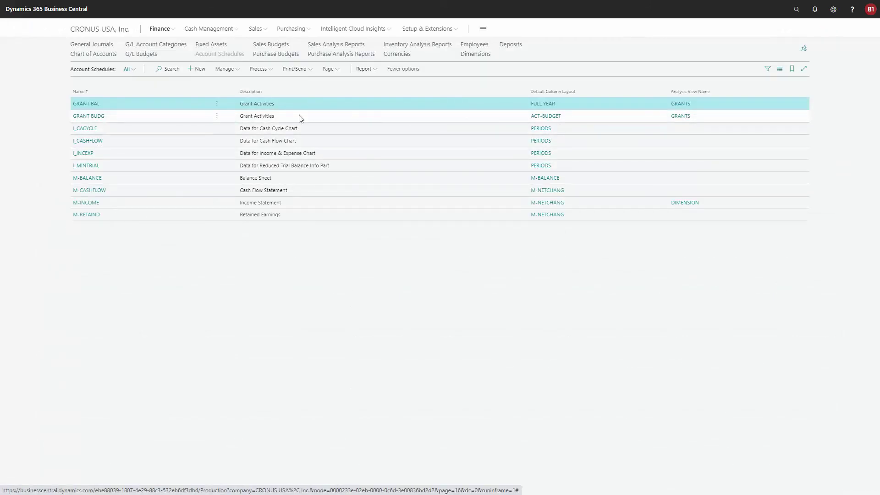
click(160, 119)
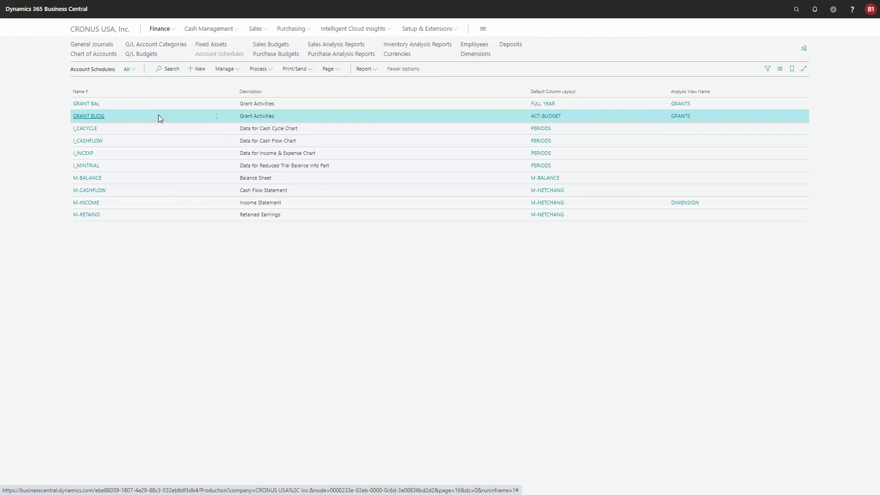
click(265, 69)
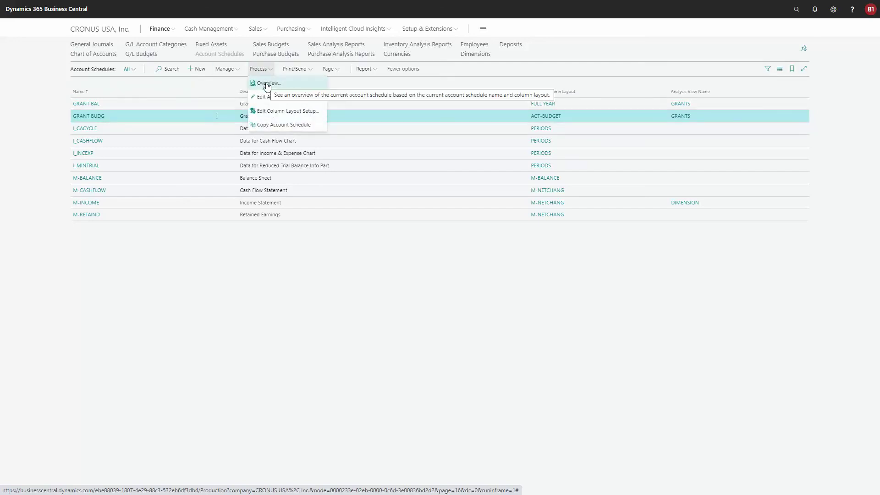
click(266, 82)
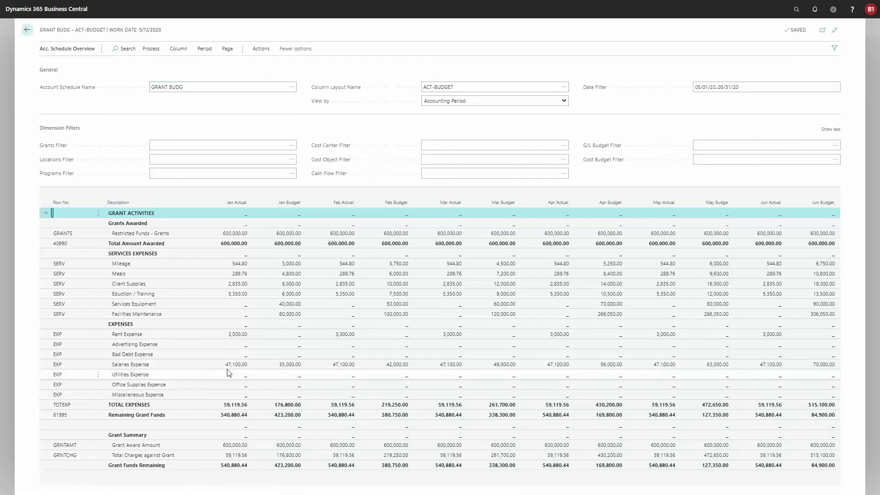
Set the GRANT BUDG overview's date filter to 0101..0131, covering January 2020.
click(733, 87)
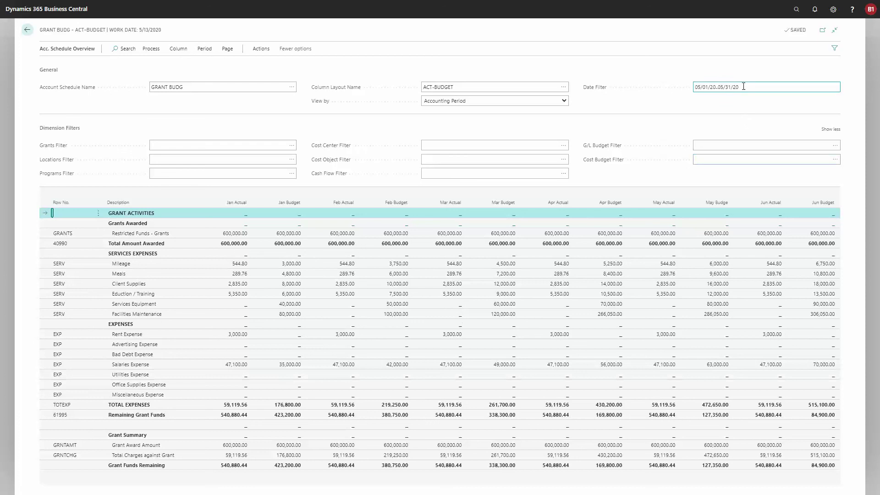
text(0101..0131)
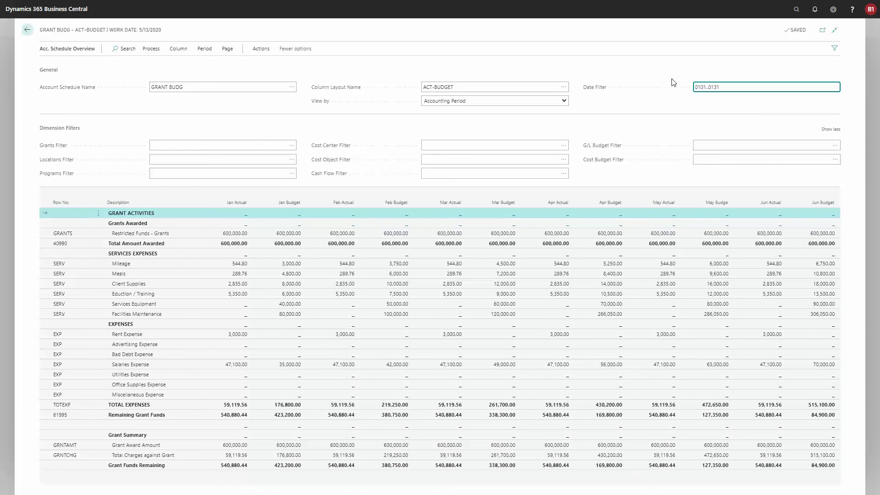
key(Tab)
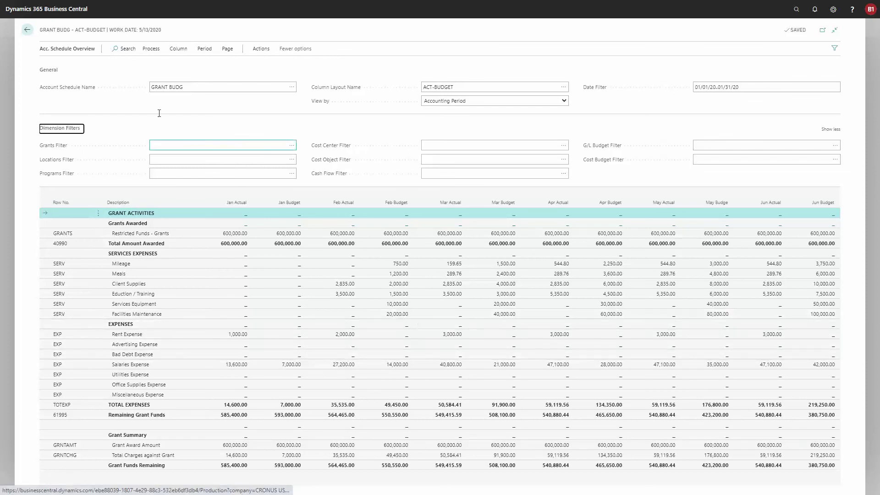
Return to the home page and switch to the PowerPoint slide show at the Additional Resources slide.
click(41, 77)
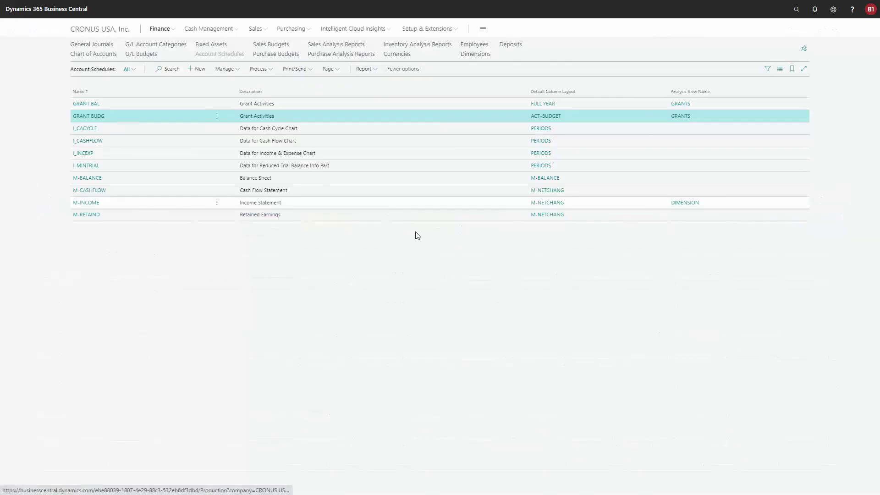
click(98, 31)
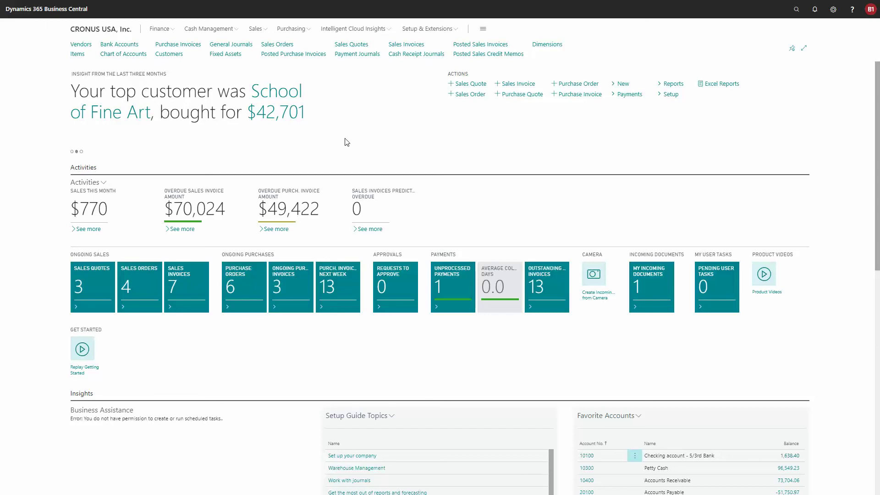
key(alt+Tab)
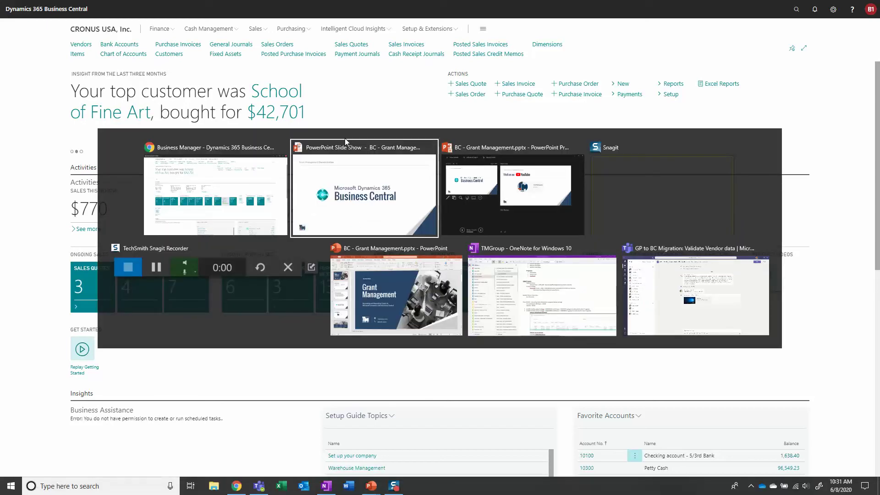
key(Right)
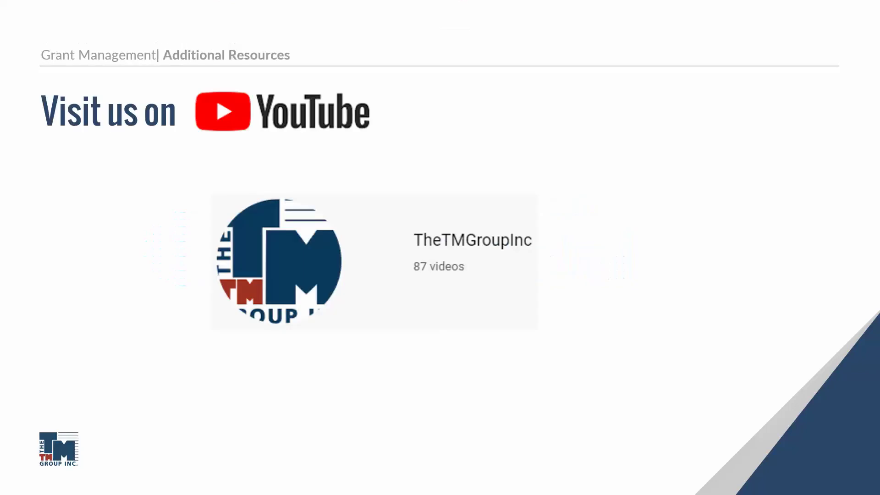